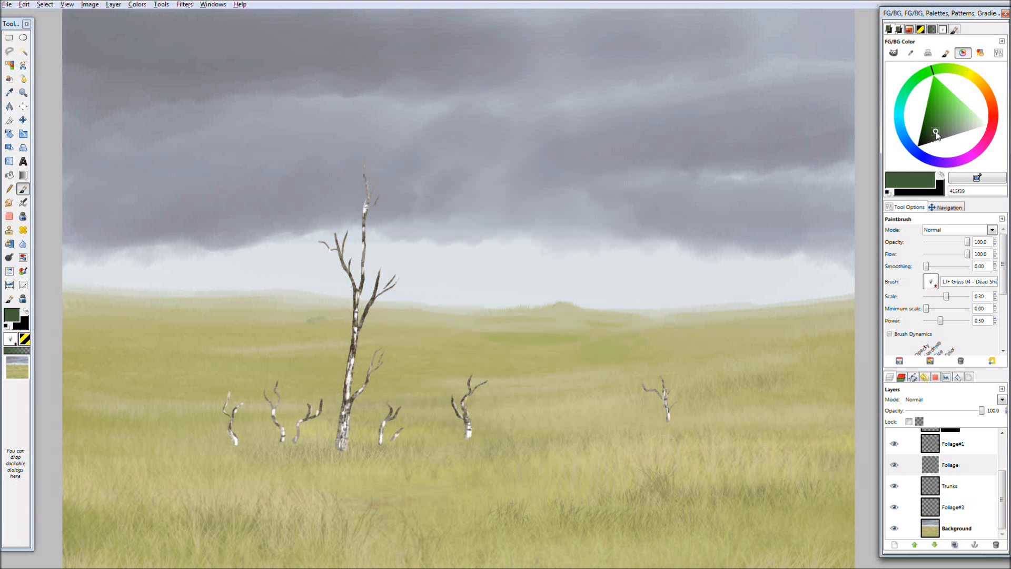
Step: Paint three dark green (3b4f31) leaf clumps around the tall birch's upper branches with the LJF Grunge 01 brush
{"action": "left_click", "coordinate": [938, 72]}
{"action": "left_click", "coordinate": [929, 132]}
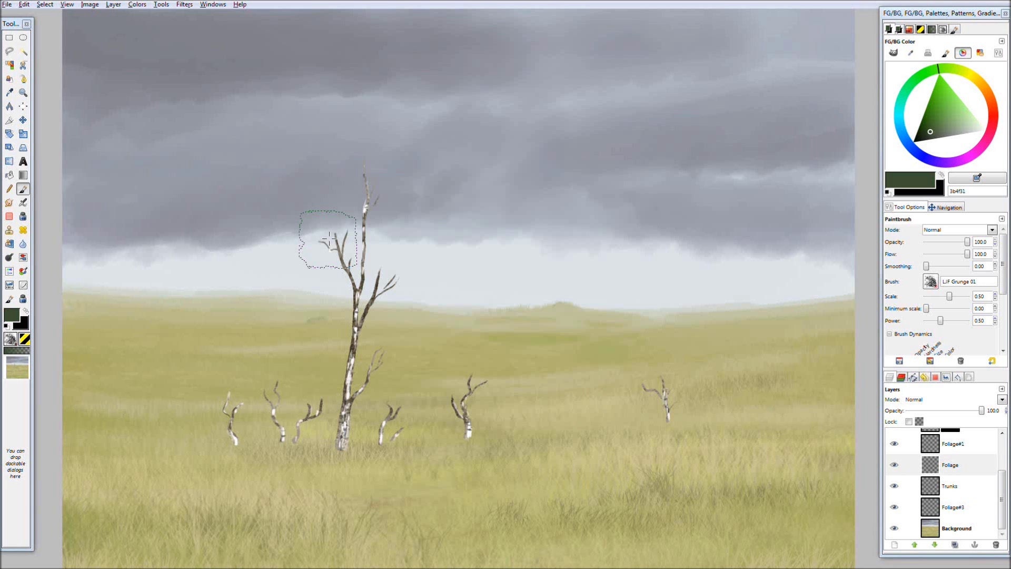
{"action": "key", "text": "bracketleft"}
{"action": "mouse_move", "coordinate": [334, 225]}
{"action": "left_mouse_down"}
{"action": "mouse_move", "coordinate": [338, 216]}
{"action": "mouse_move", "coordinate": [316, 247]}
{"action": "mouse_move", "coordinate": [318, 270]}
{"action": "mouse_move", "coordinate": [331, 247]}
{"action": "left_mouse_up"}
{"action": "mouse_move", "coordinate": [371, 203]}
{"action": "left_mouse_down"}
{"action": "mouse_move", "coordinate": [361, 147]}
{"action": "mouse_move", "coordinate": [399, 142]}
{"action": "mouse_move", "coordinate": [353, 153]}
{"action": "mouse_move", "coordinate": [363, 187]}
{"action": "mouse_move", "coordinate": [421, 237]}
{"action": "mouse_move", "coordinate": [383, 253]}
{"action": "mouse_move", "coordinate": [417, 281]}
{"action": "mouse_move", "coordinate": [371, 221]}
{"action": "left_mouse_up"}
Step: Thin out the tall birch's leaf clumps with the Eraser and LJF Grunge 01 brush so the branches show through
{"action": "key", "text": "shift+e"}
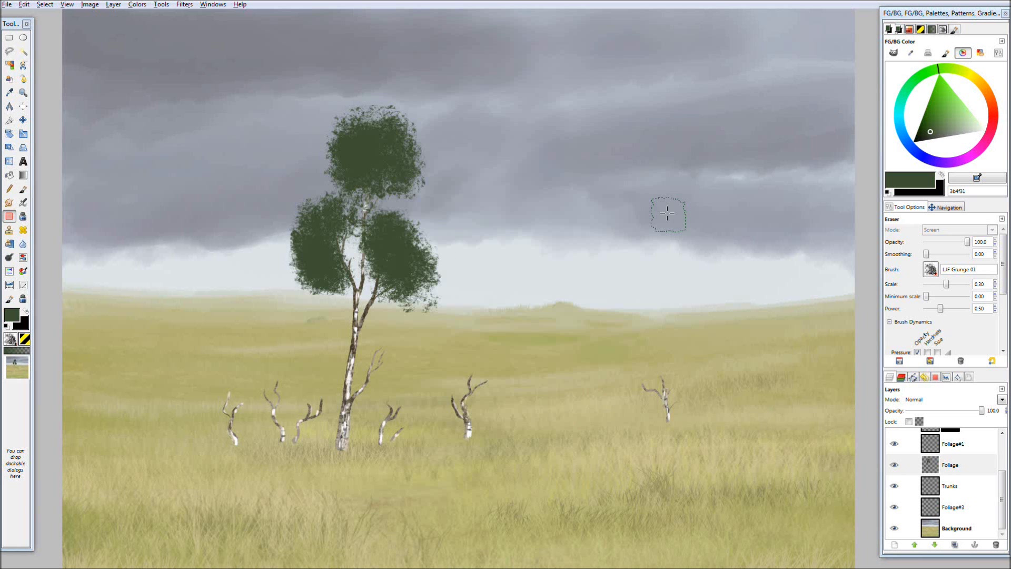
{"action": "left_click", "coordinate": [954, 29]}
{"action": "left_click", "coordinate": [889, 29]}
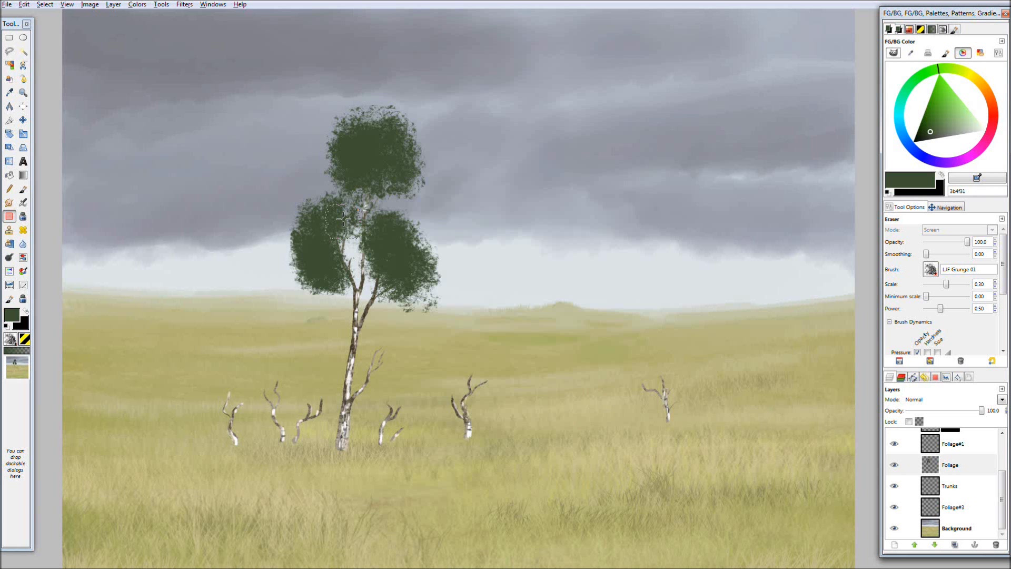
{"action": "mouse_move", "coordinate": [349, 210]}
{"action": "left_mouse_down"}
{"action": "mouse_move", "coordinate": [314, 253]}
{"action": "mouse_move", "coordinate": [324, 279]}
{"action": "mouse_move", "coordinate": [345, 284]}
{"action": "mouse_move", "coordinate": [353, 274]}
{"action": "left_mouse_up"}
{"action": "mouse_move", "coordinate": [359, 173]}
{"action": "left_mouse_down"}
{"action": "mouse_move", "coordinate": [374, 136]}
{"action": "mouse_move", "coordinate": [400, 153]}
{"action": "mouse_move", "coordinate": [406, 183]}
{"action": "mouse_move", "coordinate": [351, 161]}
{"action": "mouse_move", "coordinate": [371, 198]}
{"action": "mouse_move", "coordinate": [391, 182]}
{"action": "mouse_move", "coordinate": [387, 170]}
{"action": "mouse_move", "coordinate": [393, 229]}
{"action": "mouse_move", "coordinate": [379, 227]}
{"action": "mouse_move", "coordinate": [411, 269]}
{"action": "mouse_move", "coordinate": [395, 312]}
{"action": "mouse_move", "coordinate": [370, 245]}
{"action": "mouse_move", "coordinate": [386, 289]}
{"action": "left_mouse_up"}
Step: Paint dark green foliage on the tall birch's lower branches and the small trunk beside it, and thin its lower edge with the Eraser
{"action": "key", "text": "p"}
{"action": "mouse_move", "coordinate": [333, 331]}
{"action": "left_mouse_down"}
{"action": "mouse_move", "coordinate": [237, 389]}
{"action": "mouse_move", "coordinate": [295, 405]}
{"action": "mouse_move", "coordinate": [400, 337]}
{"action": "mouse_move", "coordinate": [412, 401]}
{"action": "mouse_move", "coordinate": [368, 432]}
{"action": "mouse_move", "coordinate": [422, 411]}
{"action": "mouse_move", "coordinate": [443, 437]}
{"action": "left_mouse_up"}
{"action": "key", "text": "bracketleft"}
{"action": "key", "text": "shift+e"}
{"action": "mouse_move", "coordinate": [363, 421]}
{"action": "left_mouse_down"}
{"action": "mouse_move", "coordinate": [392, 406]}
{"action": "mouse_move", "coordinate": [400, 437]}
{"action": "mouse_move", "coordinate": [438, 454]}
{"action": "left_mouse_up"}
Step: Paint dark green foliage crowns over the small tree right of the birch and the distant tree on the far right
{"action": "key", "text": "p"}
{"action": "left_click_drag", "start_coordinate": [468, 358], "coordinate": [531, 397]}
{"action": "left_click_drag", "start_coordinate": [611, 379], "coordinate": [753, 382]}
{"action": "left_click_drag", "start_coordinate": [622, 358], "coordinate": [601, 416]}
Step: On the Foliage#1 layer, paint lighter green (587d41) foliage along the outer crowns of all the trees
{"action": "left_click", "coordinate": [952, 444]}
{"action": "left_click", "coordinate": [938, 123]}
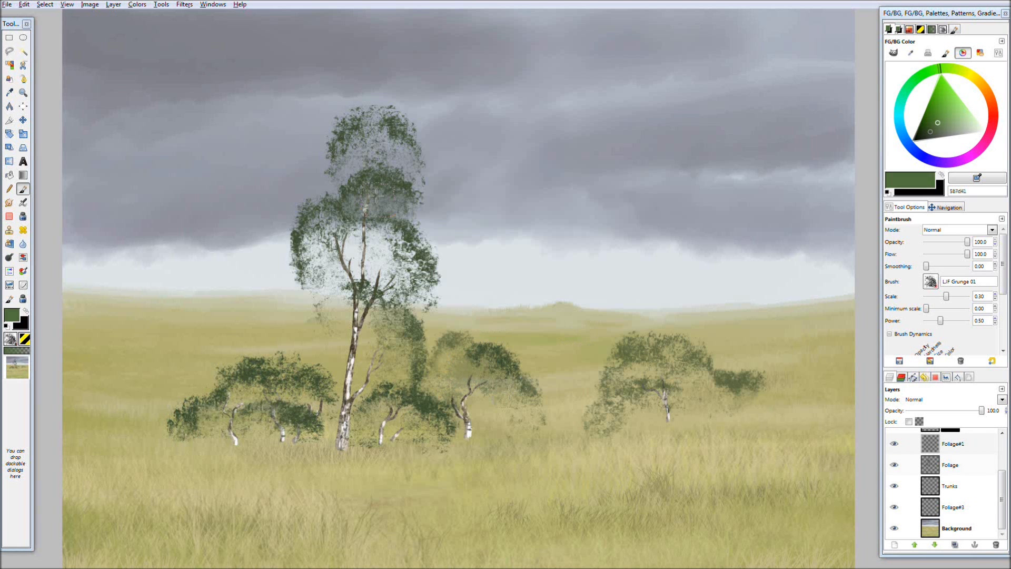
{"action": "mouse_move", "coordinate": [305, 303]}
{"action": "left_mouse_down"}
{"action": "mouse_move", "coordinate": [298, 249]}
{"action": "mouse_move", "coordinate": [319, 205]}
{"action": "mouse_move", "coordinate": [354, 192]}
{"action": "left_mouse_up"}
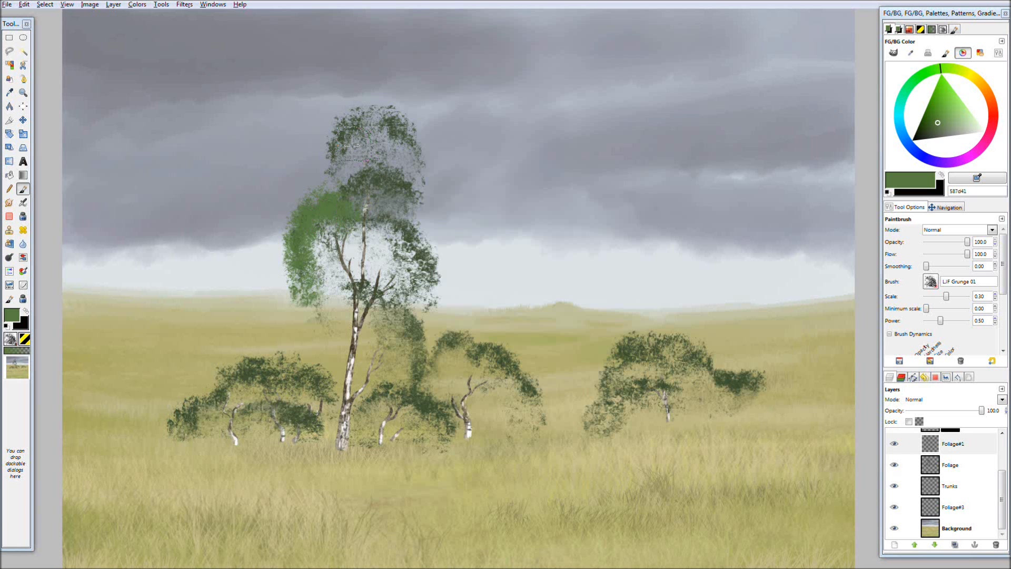
{"action": "mouse_move", "coordinate": [352, 144]}
{"action": "left_mouse_down"}
{"action": "mouse_move", "coordinate": [371, 113]}
{"action": "mouse_move", "coordinate": [406, 121]}
{"action": "mouse_move", "coordinate": [391, 165]}
{"action": "mouse_move", "coordinate": [357, 192]}
{"action": "mouse_move", "coordinate": [384, 172]}
{"action": "mouse_move", "coordinate": [416, 195]}
{"action": "left_mouse_up"}
{"action": "mouse_move", "coordinate": [400, 261]}
{"action": "left_mouse_down"}
{"action": "mouse_move", "coordinate": [437, 247]}
{"action": "mouse_move", "coordinate": [426, 316]}
{"action": "left_mouse_up"}
{"action": "left_click_drag", "start_coordinate": [542, 421], "coordinate": [558, 394]}
{"action": "mouse_move", "coordinate": [632, 337]}
{"action": "left_mouse_down"}
{"action": "mouse_move", "coordinate": [704, 366]}
{"action": "mouse_move", "coordinate": [762, 407]}
{"action": "left_mouse_up"}
Step: Break up the lighter green foliage on the tall birch and the left bushes with the Eraser
{"action": "key", "text": "shift+e"}
{"action": "mouse_move", "coordinate": [316, 316]}
{"action": "left_mouse_down"}
{"action": "mouse_move", "coordinate": [308, 295]}
{"action": "mouse_move", "coordinate": [360, 219]}
{"action": "mouse_move", "coordinate": [403, 192]}
{"action": "left_mouse_up"}
{"action": "left_click_drag", "start_coordinate": [334, 156], "coordinate": [369, 121]}
{"action": "left_click_drag", "start_coordinate": [316, 433], "coordinate": [221, 416]}
Step: On the foliage layer beneath Trunks, fill the inner crowns with very dark green (25311d) using a larger Paintbrush
{"action": "left_click", "coordinate": [953, 507]}
{"action": "key", "text": "p"}
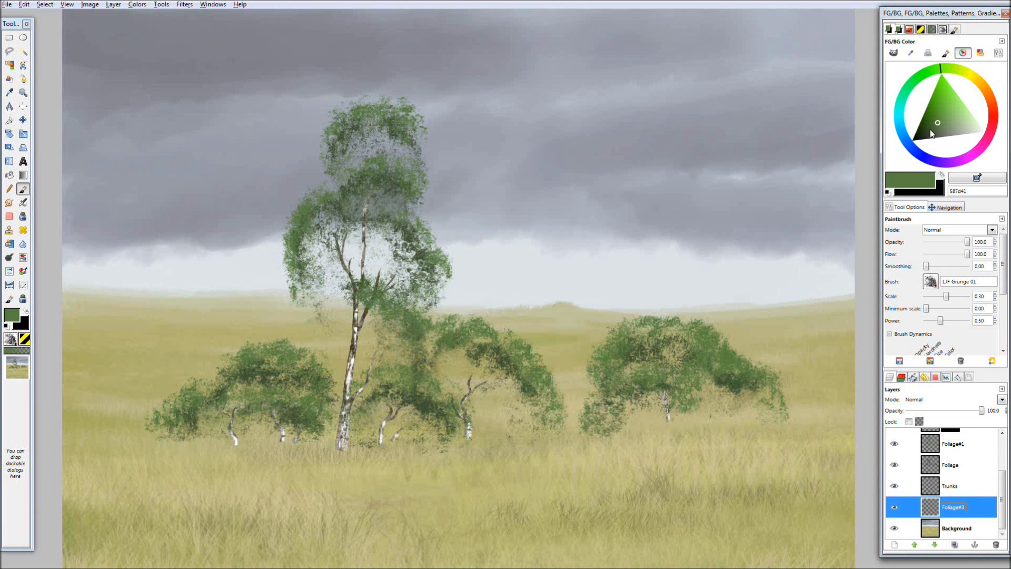
{"action": "left_click_drag", "start_coordinate": [933, 125], "coordinate": [923, 134]}
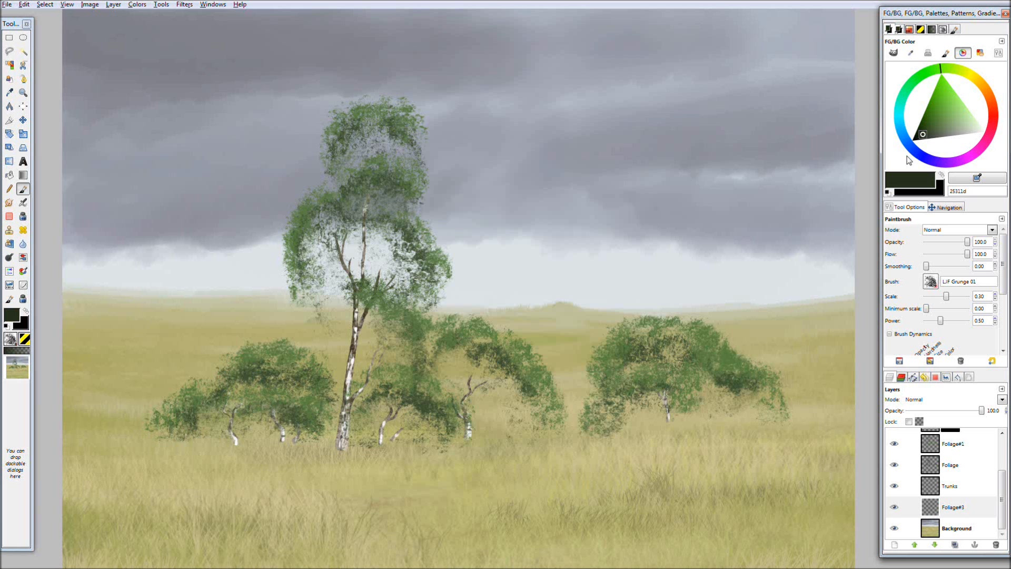
{"action": "key", "text": "bracketright"}
{"action": "key", "text": "bracketright"}
{"action": "mouse_move", "coordinate": [330, 217]}
{"action": "left_mouse_down"}
{"action": "mouse_move", "coordinate": [308, 264]}
{"action": "mouse_move", "coordinate": [317, 279]}
{"action": "mouse_move", "coordinate": [377, 252]}
{"action": "mouse_move", "coordinate": [379, 206]}
{"action": "mouse_move", "coordinate": [392, 197]}
{"action": "mouse_move", "coordinate": [358, 140]}
{"action": "mouse_move", "coordinate": [403, 113]}
{"action": "mouse_move", "coordinate": [368, 200]}
{"action": "mouse_move", "coordinate": [474, 390]}
{"action": "mouse_move", "coordinate": [527, 400]}
{"action": "left_mouse_up"}
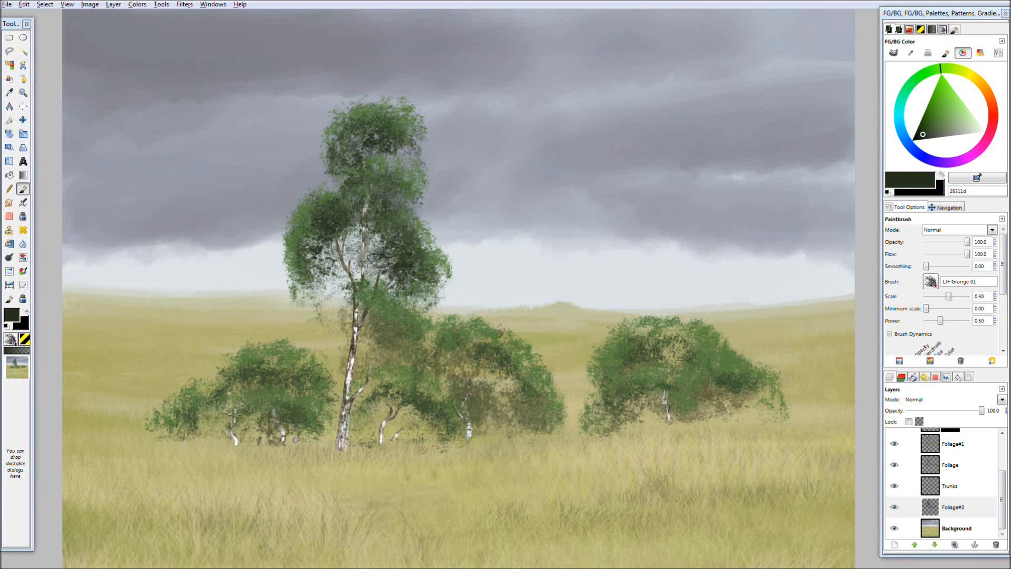
{"action": "key", "text": "bracketright"}
{"action": "mouse_move", "coordinate": [105, 231]}
{"action": "left_mouse_down"}
{"action": "mouse_move", "coordinate": [218, 116]}
{"action": "mouse_move", "coordinate": [345, 53]}
{"action": "left_mouse_up"}
{"action": "mouse_move", "coordinate": [564, 124]}
{"action": "left_mouse_down"}
{"action": "mouse_move", "coordinate": [684, 222]}
{"action": "mouse_move", "coordinate": [748, 195]}
{"action": "left_mouse_up"}
{"action": "key", "text": "ctrl+z"}
{"action": "key", "text": "ctrl+z"}
Step: Fill the undersides of the left bushes, the birch's base and the far-right tree with smaller very dark green leaf strokes
{"action": "key", "text": "bracketleft"}
{"action": "key", "text": "bracketleft"}
{"action": "key", "text": "bracketleft"}
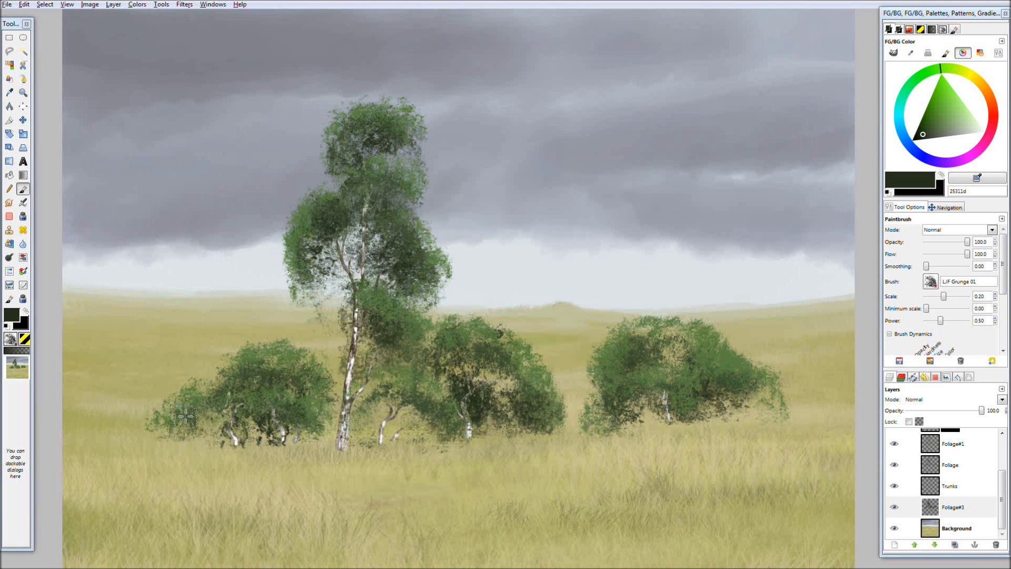
{"action": "mouse_move", "coordinate": [188, 416]}
{"action": "left_mouse_down"}
{"action": "mouse_move", "coordinate": [166, 421]}
{"action": "mouse_move", "coordinate": [214, 398]}
{"action": "left_mouse_up"}
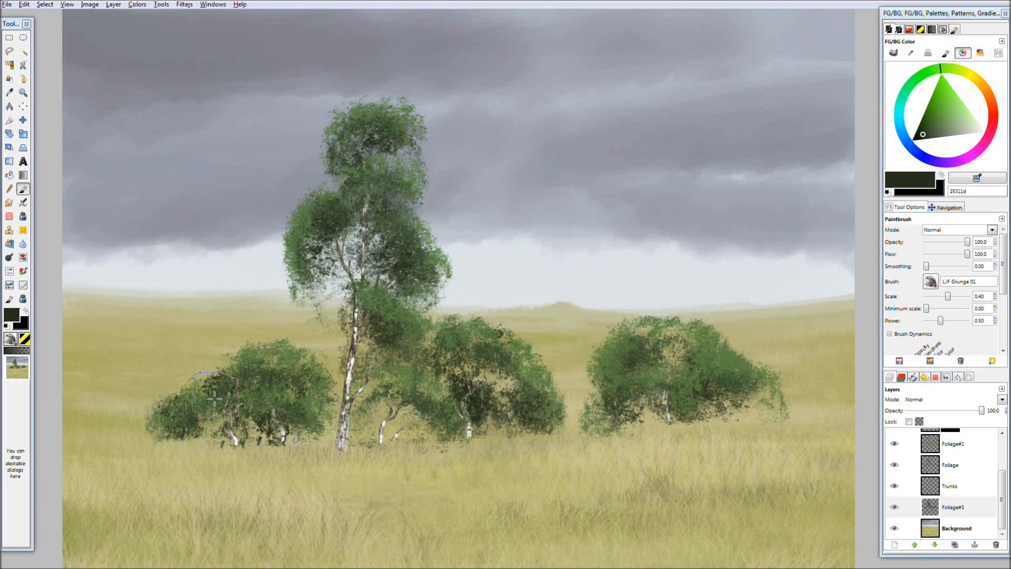
{"action": "mouse_move", "coordinate": [317, 404]}
{"action": "left_mouse_down"}
{"action": "mouse_move", "coordinate": [379, 423]}
{"action": "mouse_move", "coordinate": [372, 429]}
{"action": "mouse_move", "coordinate": [368, 414]}
{"action": "mouse_move", "coordinate": [398, 424]}
{"action": "mouse_move", "coordinate": [369, 368]}
{"action": "left_mouse_up"}
{"action": "key", "text": "bracketright"}
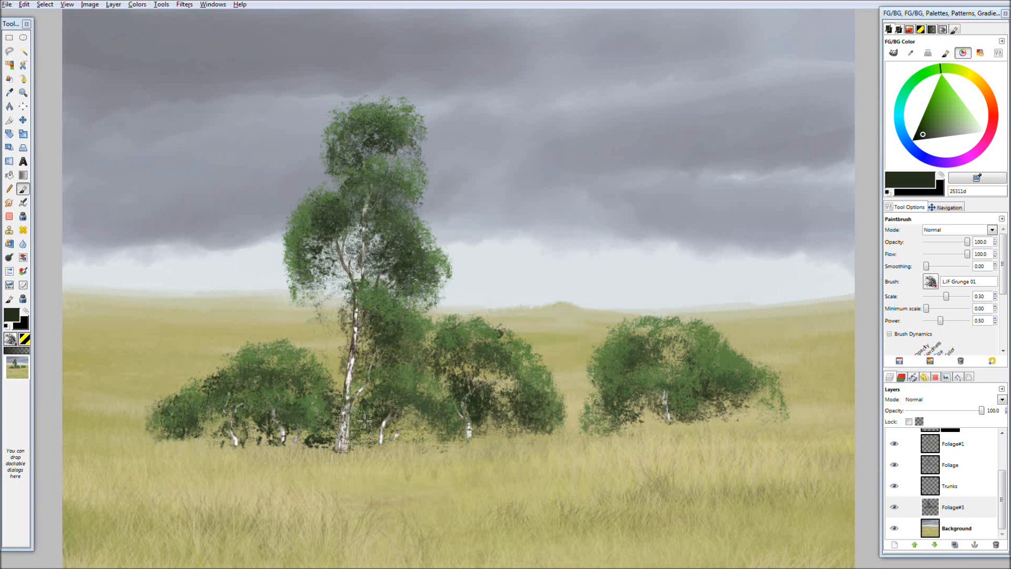
{"action": "key", "text": "bracketleft"}
{"action": "mouse_move", "coordinate": [675, 411]}
{"action": "left_mouse_down"}
{"action": "mouse_move", "coordinate": [660, 372]}
{"action": "mouse_move", "coordinate": [628, 408]}
{"action": "mouse_move", "coordinate": [666, 363]}
{"action": "left_mouse_up"}
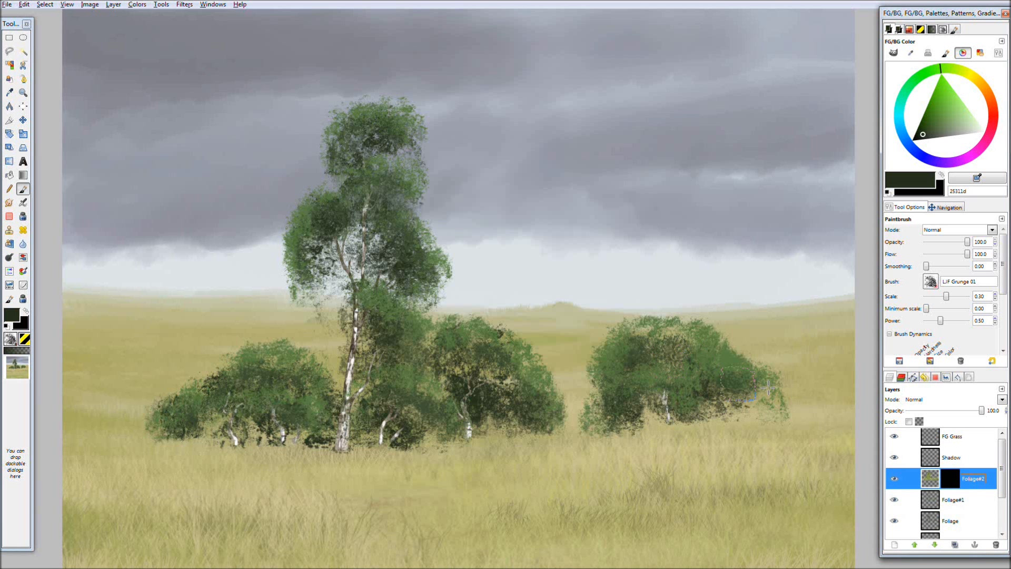
Step: Temporarily disable the Foliage#2 layer's mask to inspect its full leaf texture, and re-enable the mask
{"action": "right_click", "coordinate": [933, 480]}
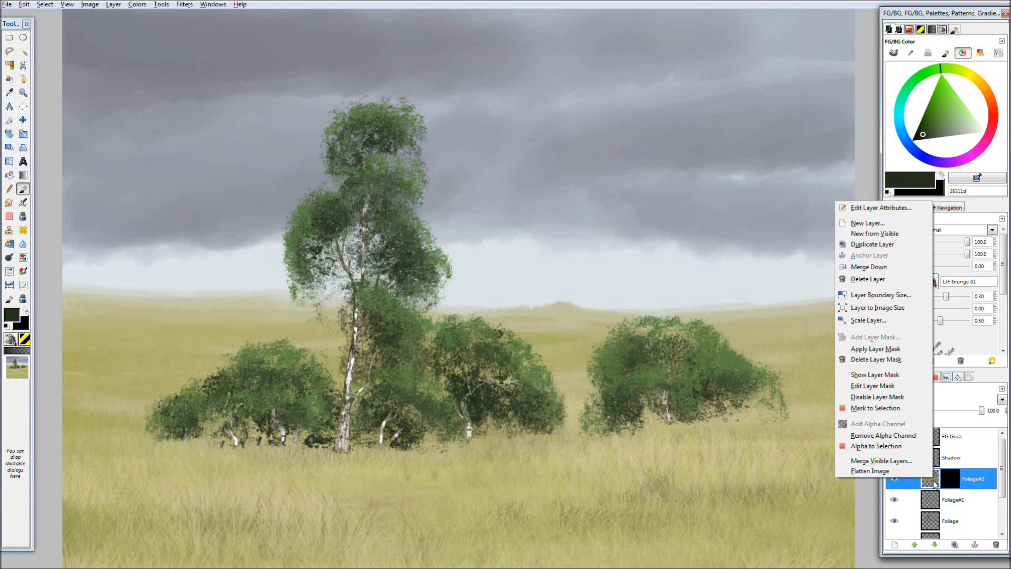
{"action": "left_click", "coordinate": [884, 409]}
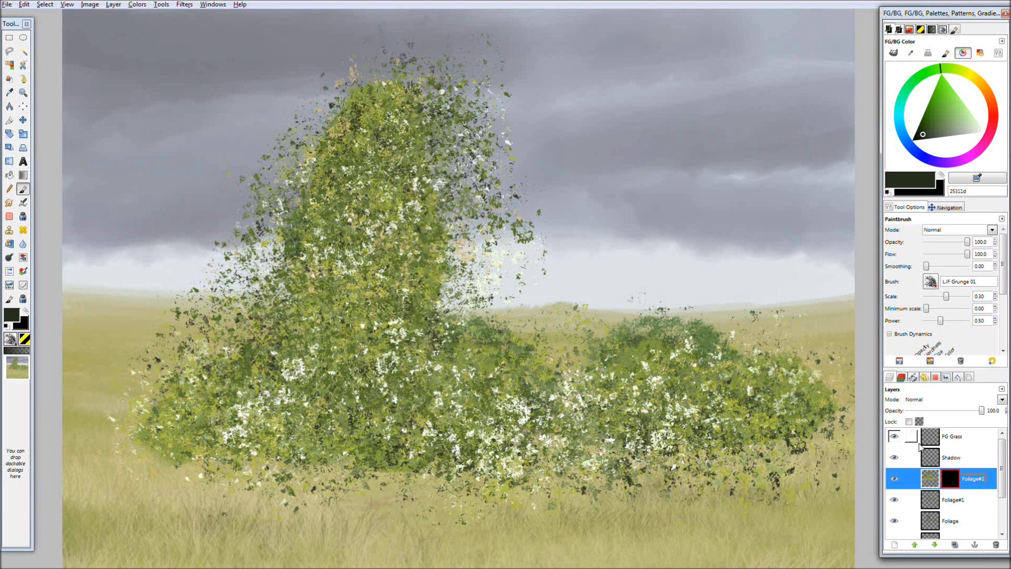
{"action": "right_click", "coordinate": [925, 473]}
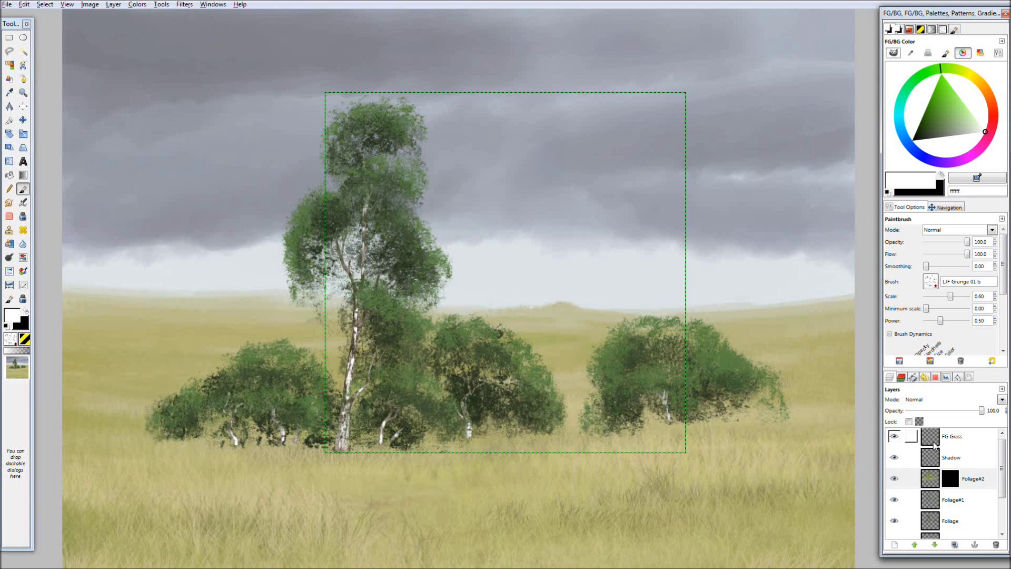
Step: Reveal Foliage#2 leaf highlights across the crowns by painting white on its mask with LJF Grunge 01 b, and compare with the layer hidden
{"action": "left_click", "coordinate": [967, 477]}
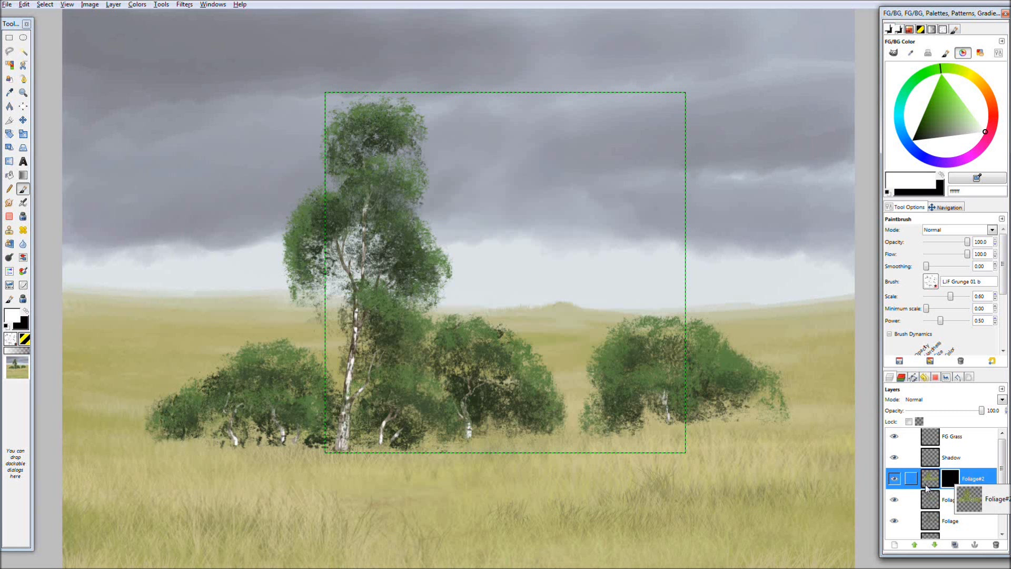
{"action": "key", "text": "bracketleft"}
{"action": "key", "text": "bracketleft"}
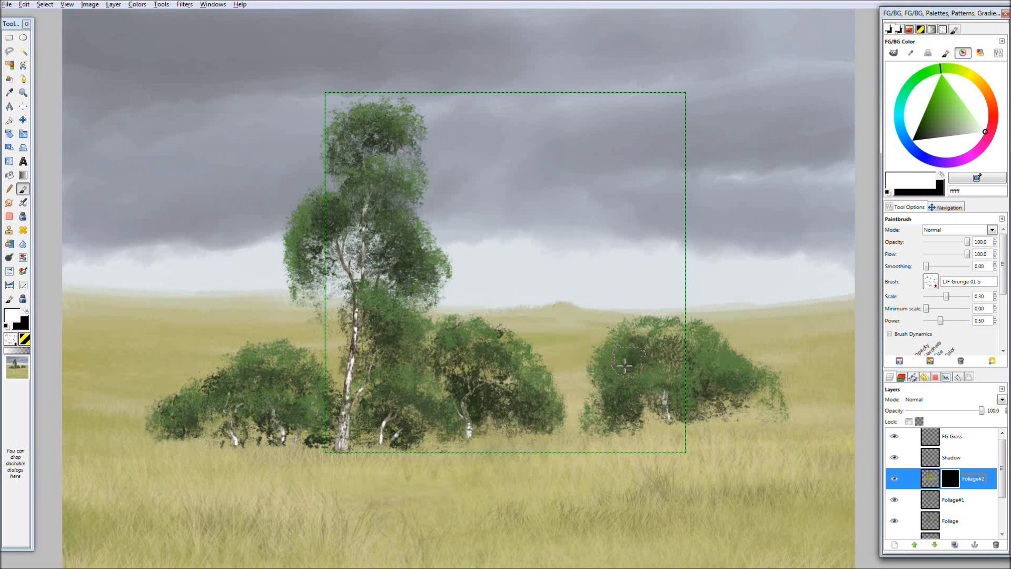
{"action": "mouse_move", "coordinate": [605, 408]}
{"action": "left_mouse_down"}
{"action": "mouse_move", "coordinate": [626, 337]}
{"action": "mouse_move", "coordinate": [738, 387]}
{"action": "mouse_move", "coordinate": [714, 371]}
{"action": "mouse_move", "coordinate": [611, 385]}
{"action": "left_mouse_up"}
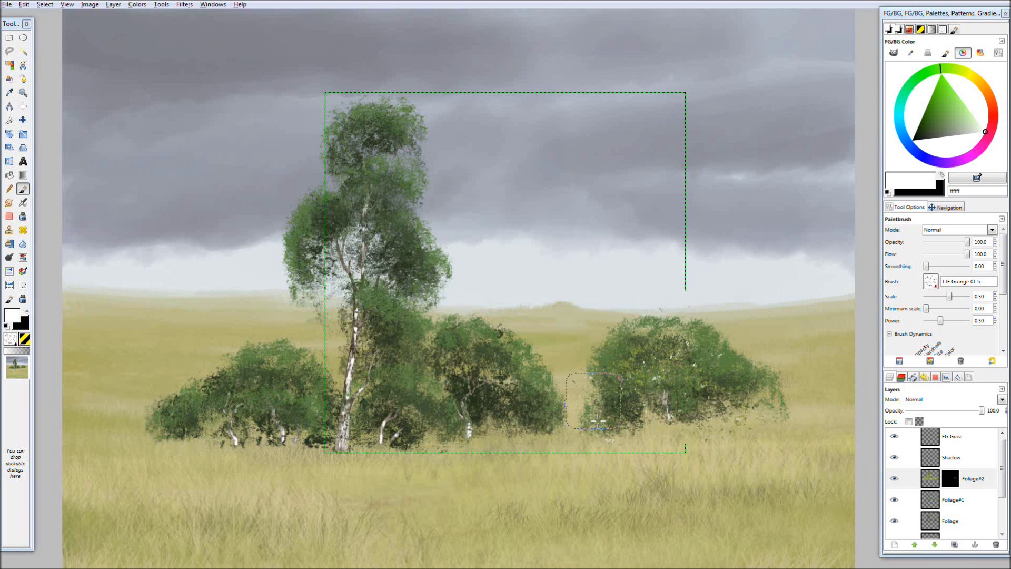
{"action": "mouse_move", "coordinate": [497, 359]}
{"action": "left_mouse_down"}
{"action": "mouse_move", "coordinate": [546, 415]}
{"action": "mouse_move", "coordinate": [476, 350]}
{"action": "mouse_move", "coordinate": [533, 414]}
{"action": "left_mouse_up"}
{"action": "mouse_move", "coordinate": [289, 268]}
{"action": "left_mouse_down"}
{"action": "mouse_move", "coordinate": [335, 212]}
{"action": "mouse_move", "coordinate": [310, 281]}
{"action": "mouse_move", "coordinate": [350, 249]}
{"action": "left_mouse_up"}
{"action": "mouse_move", "coordinate": [399, 186]}
{"action": "left_mouse_down"}
{"action": "mouse_move", "coordinate": [388, 141]}
{"action": "mouse_move", "coordinate": [409, 119]}
{"action": "mouse_move", "coordinate": [337, 166]}
{"action": "mouse_move", "coordinate": [332, 135]}
{"action": "mouse_move", "coordinate": [373, 123]}
{"action": "left_mouse_up"}
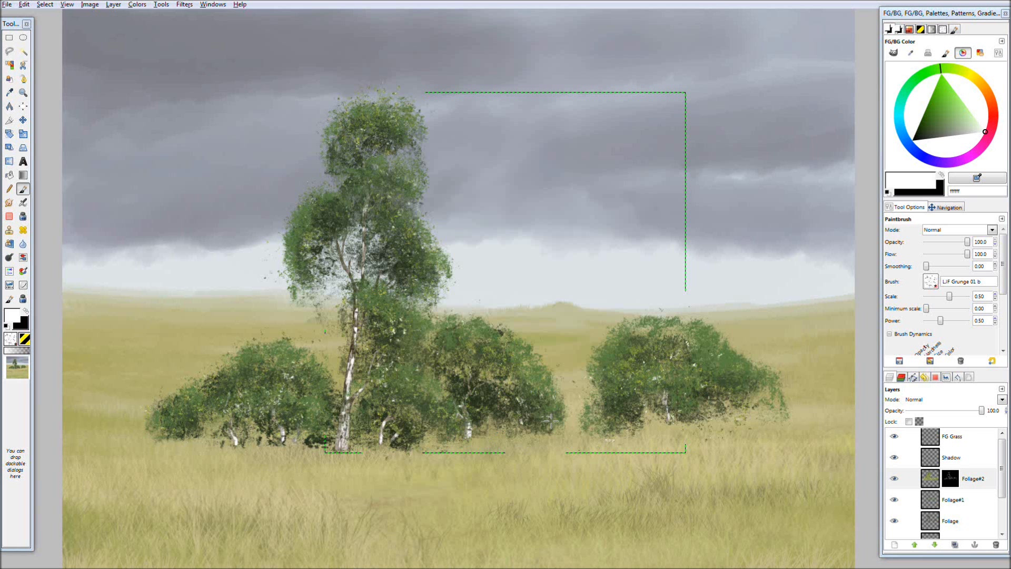
{"action": "left_click", "coordinate": [895, 479]}
{"action": "left_click", "coordinate": [894, 479]}
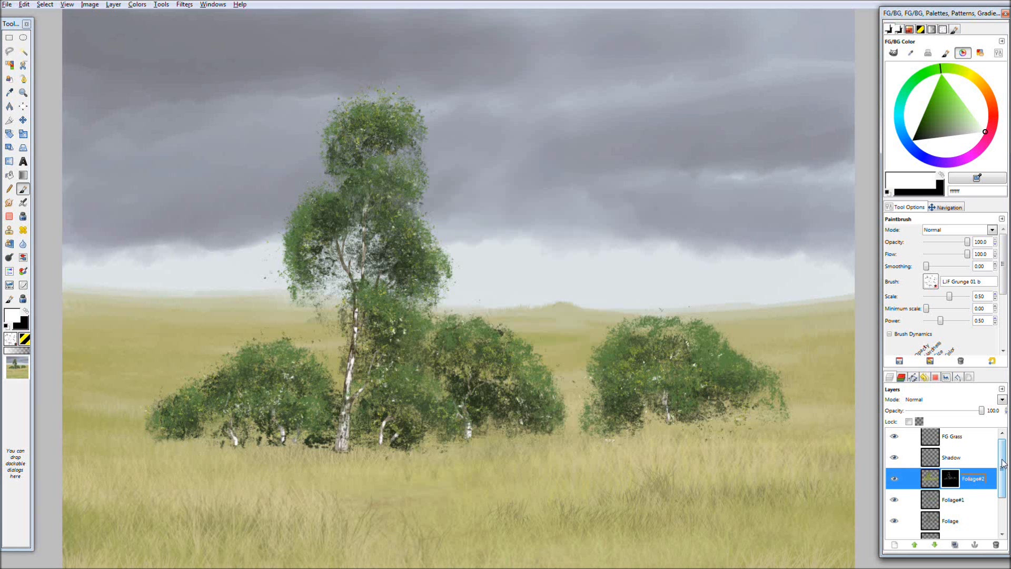
Step: Make the Shadow layer active and load the GPS Soft Oil Brush preset for the Paintbrush
{"action": "left_click", "coordinate": [951, 459]}
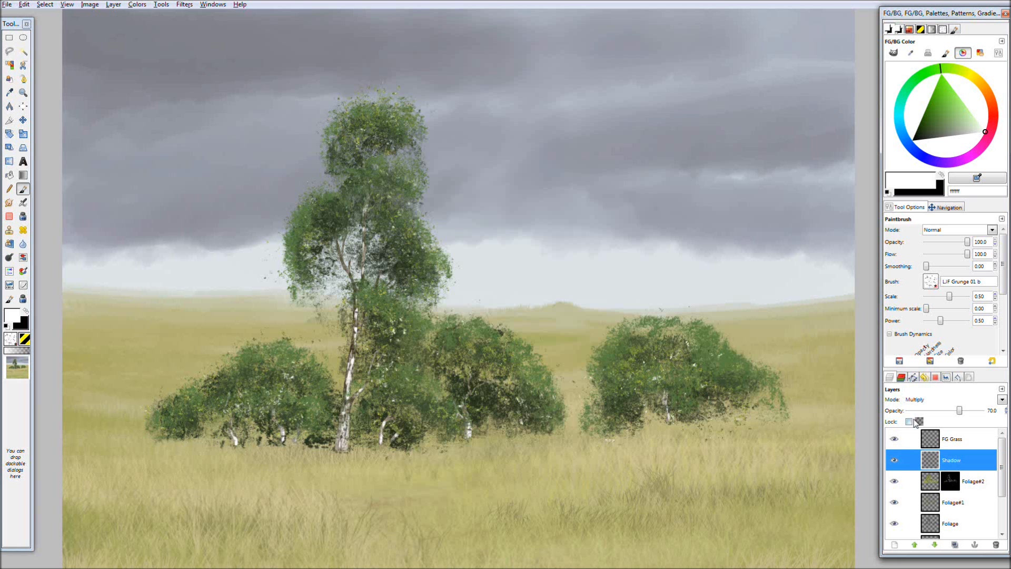
{"action": "left_click", "coordinate": [930, 361]}
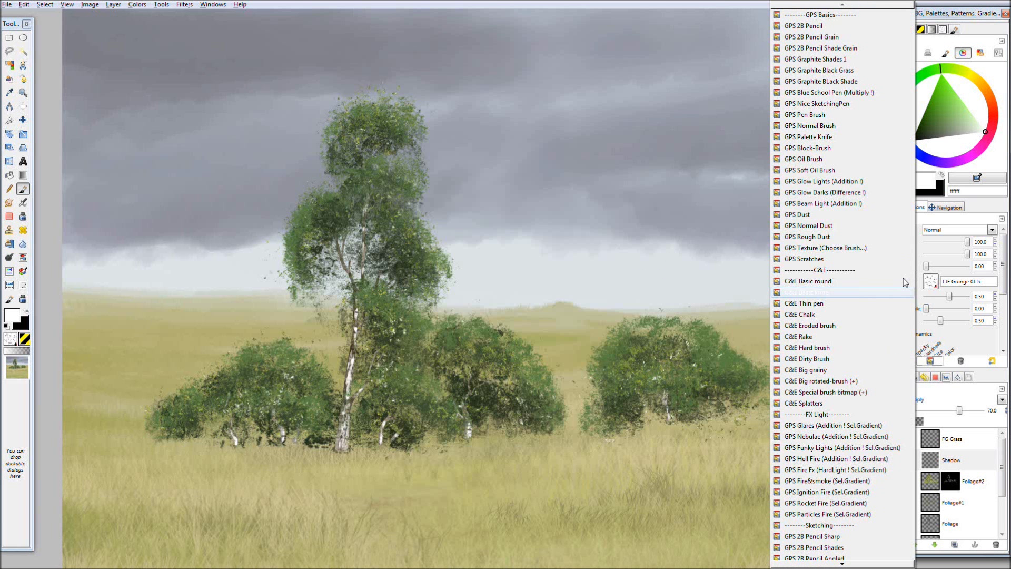
{"action": "left_click", "coordinate": [813, 168]}
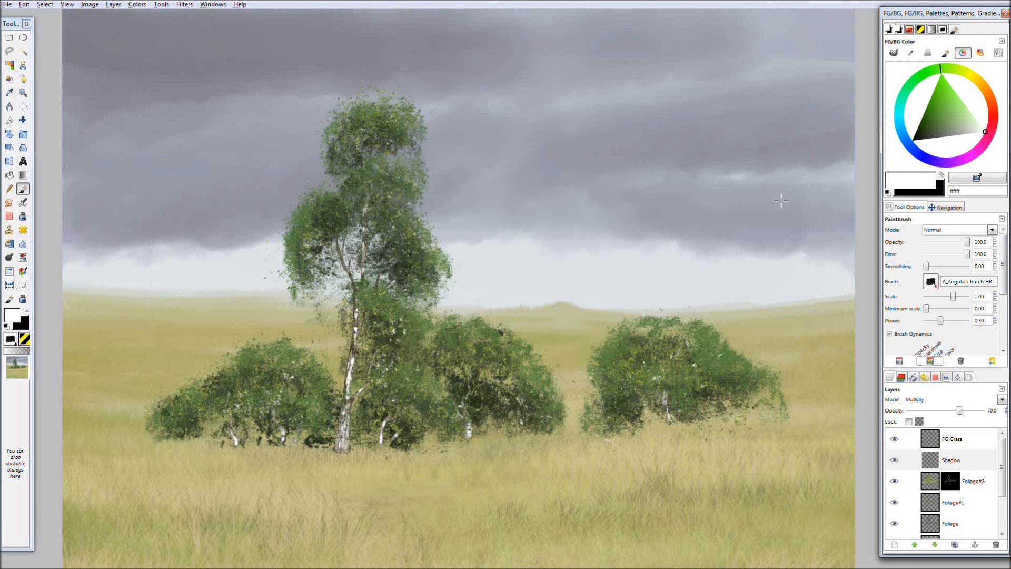
{"action": "left_click", "coordinate": [951, 459]}
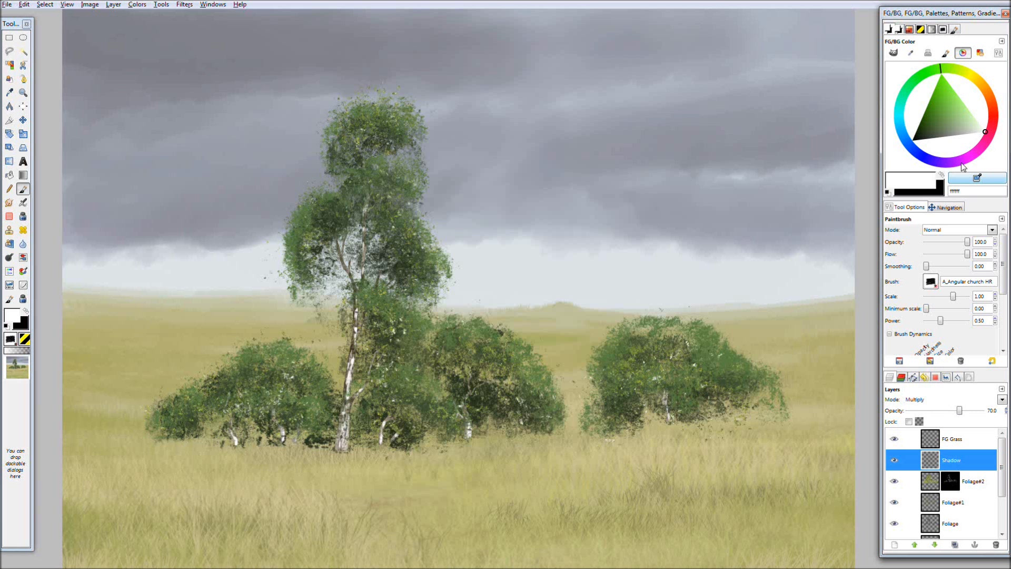
Step: Paint a dark blue (181c2c) shadow under the right half of the middle tree's crown on the Shadow layer
{"action": "left_click", "coordinate": [907, 151]}
{"action": "left_click_drag", "start_coordinate": [968, 132], "coordinate": [977, 121]}
{"action": "mouse_move", "coordinate": [484, 411]}
{"action": "left_mouse_down"}
{"action": "mouse_move", "coordinate": [487, 394]}
{"action": "mouse_move", "coordinate": [479, 421]}
{"action": "mouse_move", "coordinate": [508, 415]}
{"action": "mouse_move", "coordinate": [495, 406]}
{"action": "mouse_move", "coordinate": [526, 389]}
{"action": "mouse_move", "coordinate": [536, 427]}
{"action": "left_mouse_up"}
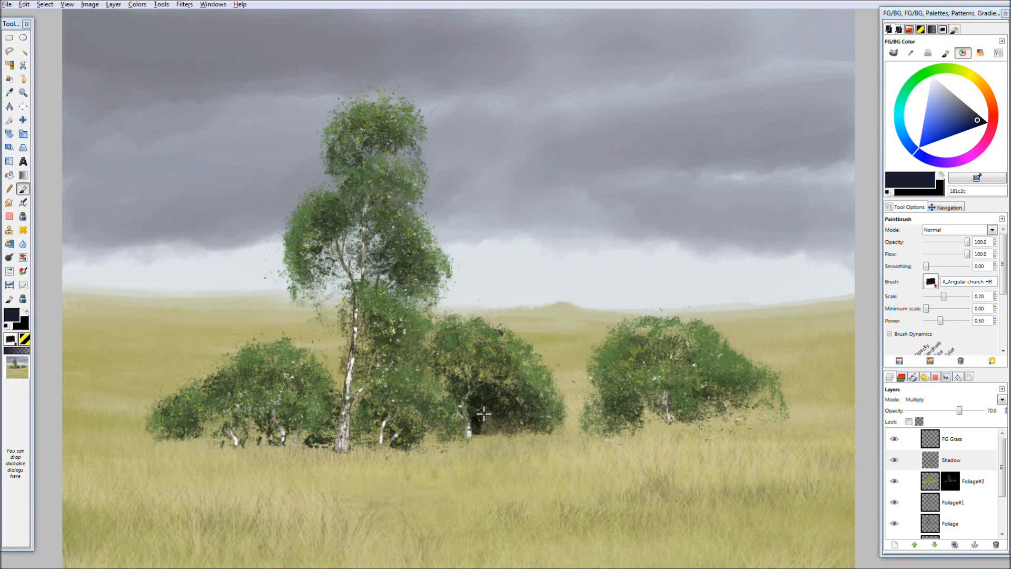
{"action": "key", "text": "shift+e"}
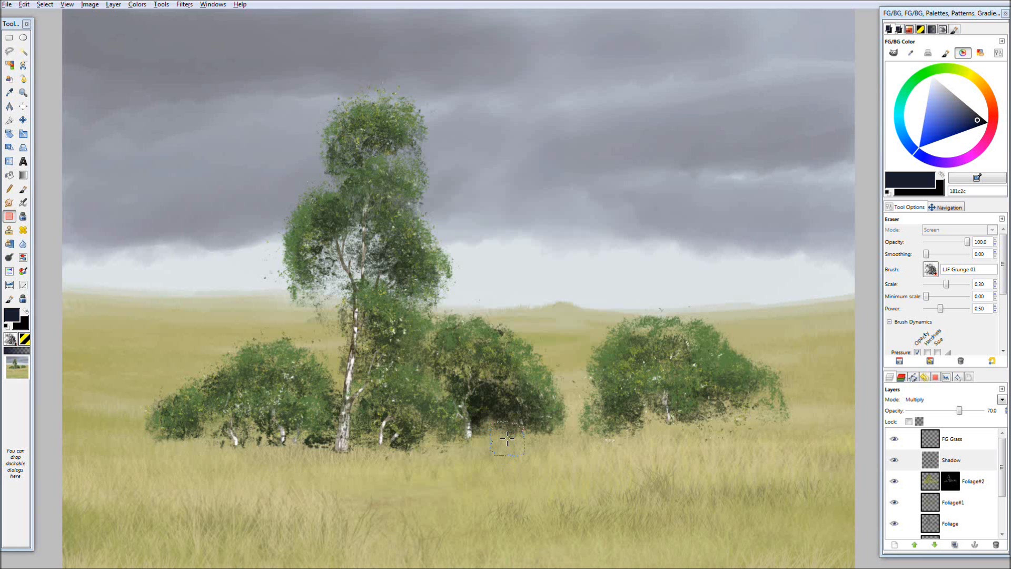
{"action": "key", "text": "p"}
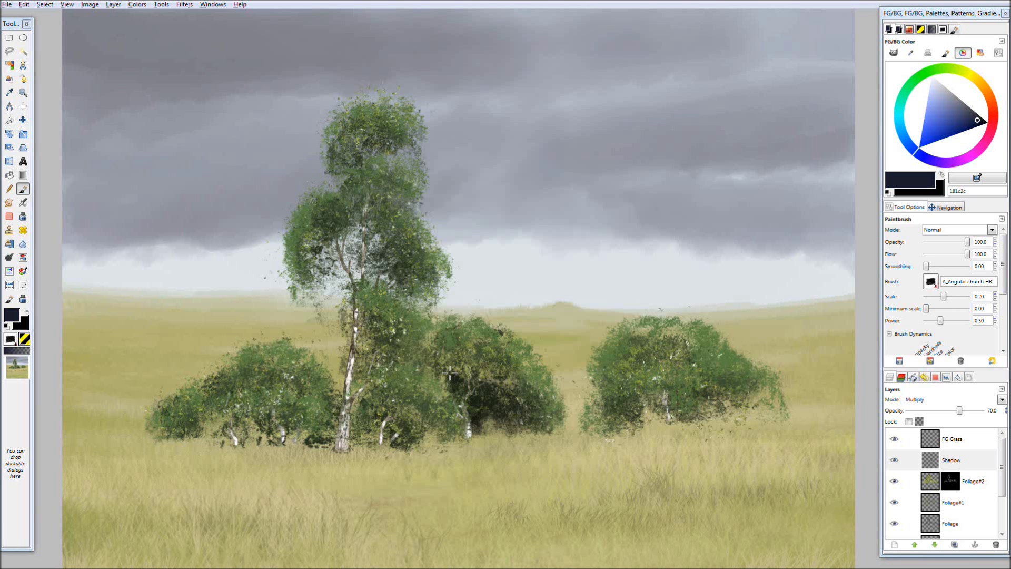
Step: Shade the left side of the middle tree's crown and break up the shadow's edges with the Eraser
{"action": "mouse_move", "coordinate": [444, 380]}
{"action": "left_mouse_down"}
{"action": "mouse_move", "coordinate": [446, 389]}
{"action": "mouse_move", "coordinate": [428, 363]}
{"action": "mouse_move", "coordinate": [453, 392]}
{"action": "mouse_move", "coordinate": [448, 371]}
{"action": "left_mouse_up"}
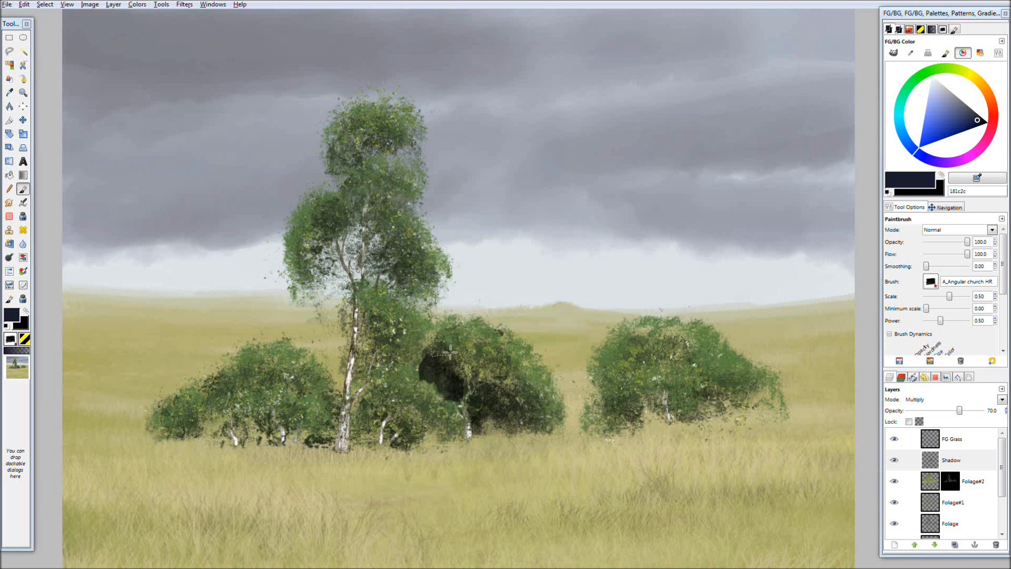
{"action": "key", "text": "shift+e"}
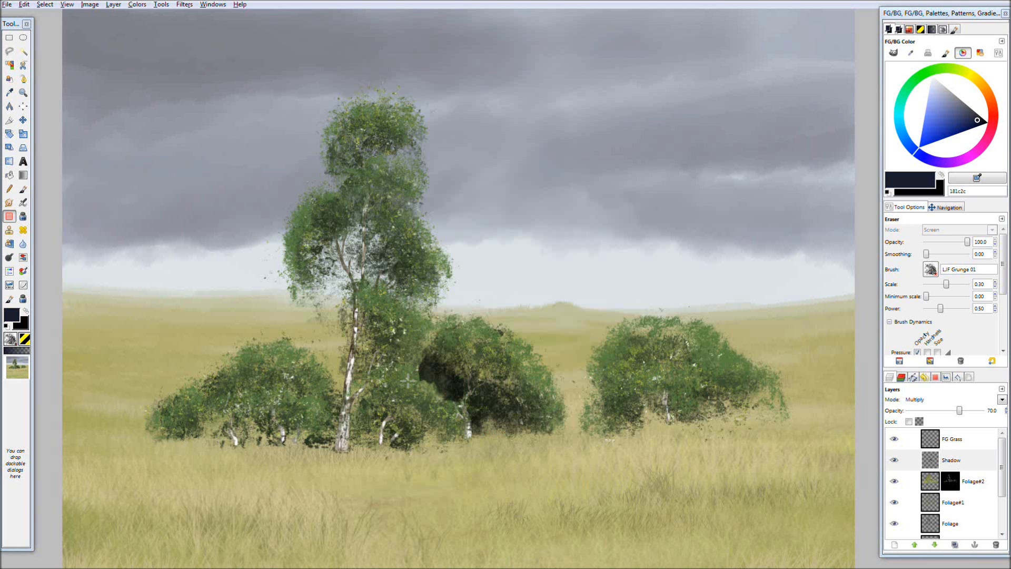
{"action": "mouse_move", "coordinate": [395, 369]}
{"action": "left_mouse_down"}
{"action": "mouse_move", "coordinate": [434, 374]}
{"action": "mouse_move", "coordinate": [446, 391]}
{"action": "left_mouse_up"}
{"action": "mouse_move", "coordinate": [418, 359]}
{"action": "left_mouse_down"}
{"action": "mouse_move", "coordinate": [460, 375]}
{"action": "mouse_move", "coordinate": [466, 397]}
{"action": "mouse_move", "coordinate": [468, 378]}
{"action": "mouse_move", "coordinate": [456, 368]}
{"action": "mouse_move", "coordinate": [460, 392]}
{"action": "left_mouse_up"}
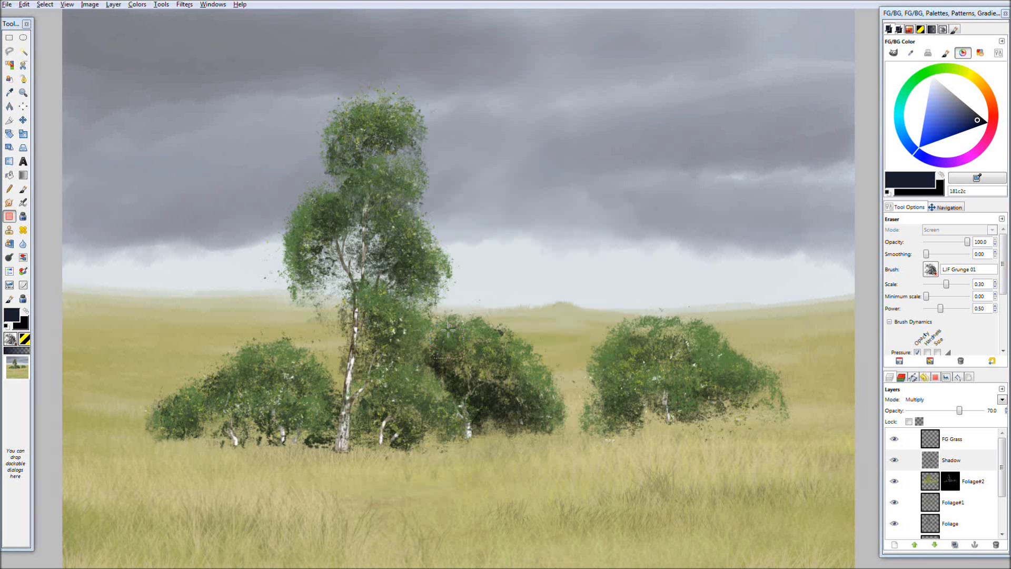
Step: Shade the tall birch's left leaf clump with a smaller brush and roughen the shadow with the Eraser
{"action": "key", "text": "p"}
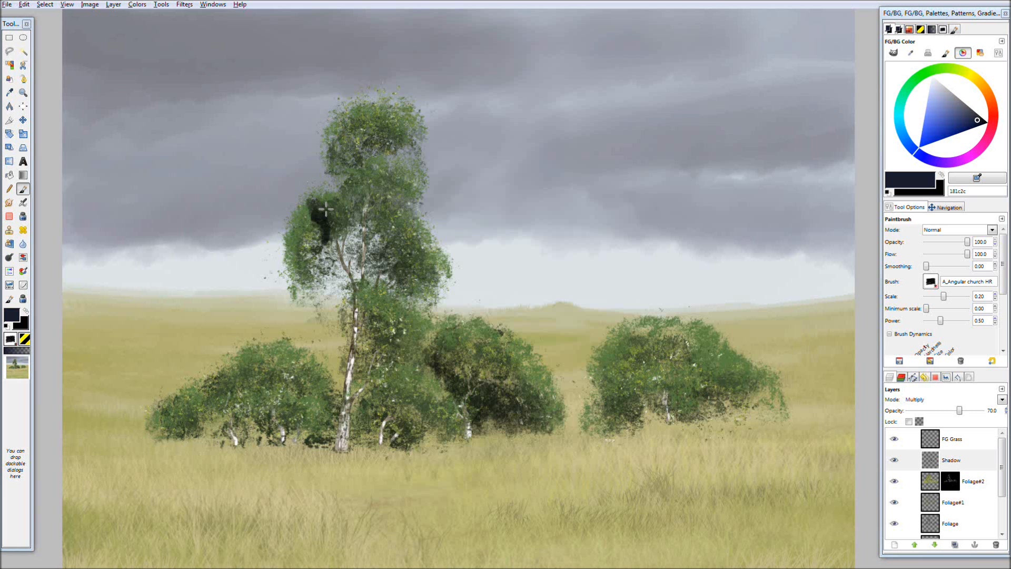
{"action": "key", "text": "bracketleft"}
{"action": "key", "text": "shift+e"}
{"action": "mouse_move", "coordinate": [312, 215]}
{"action": "left_mouse_down"}
{"action": "mouse_move", "coordinate": [301, 238]}
{"action": "mouse_move", "coordinate": [322, 247]}
{"action": "mouse_move", "coordinate": [340, 188]}
{"action": "mouse_move", "coordinate": [350, 208]}
{"action": "left_mouse_up"}
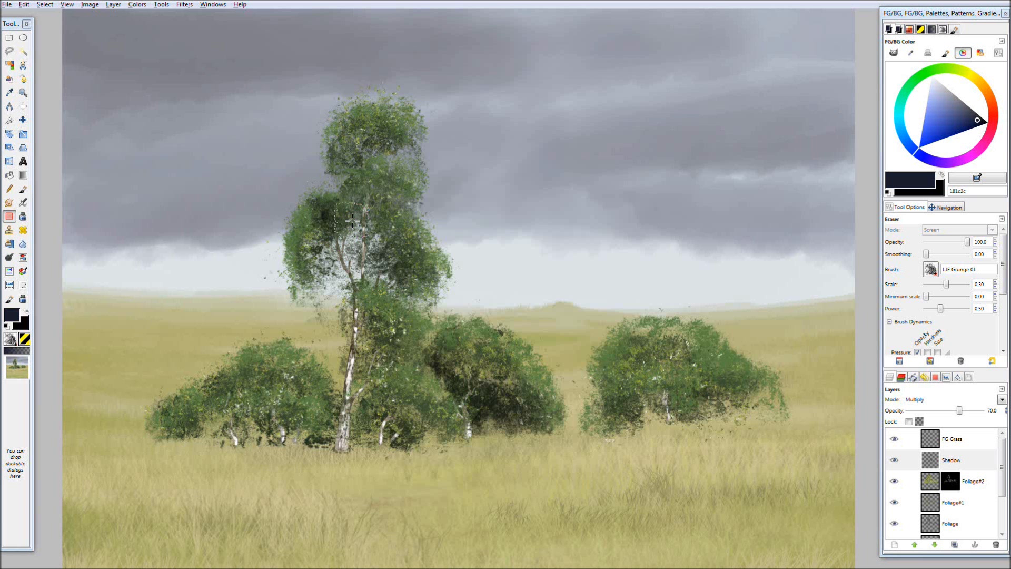
Step: Add dark blue shadows between the birch's upper leaf clumps and on the leftmost bush
{"action": "key", "text": "p"}
{"action": "left_click_drag", "start_coordinate": [377, 188], "coordinate": [372, 200]}
{"action": "left_click_drag", "start_coordinate": [185, 406], "coordinate": [197, 423]}
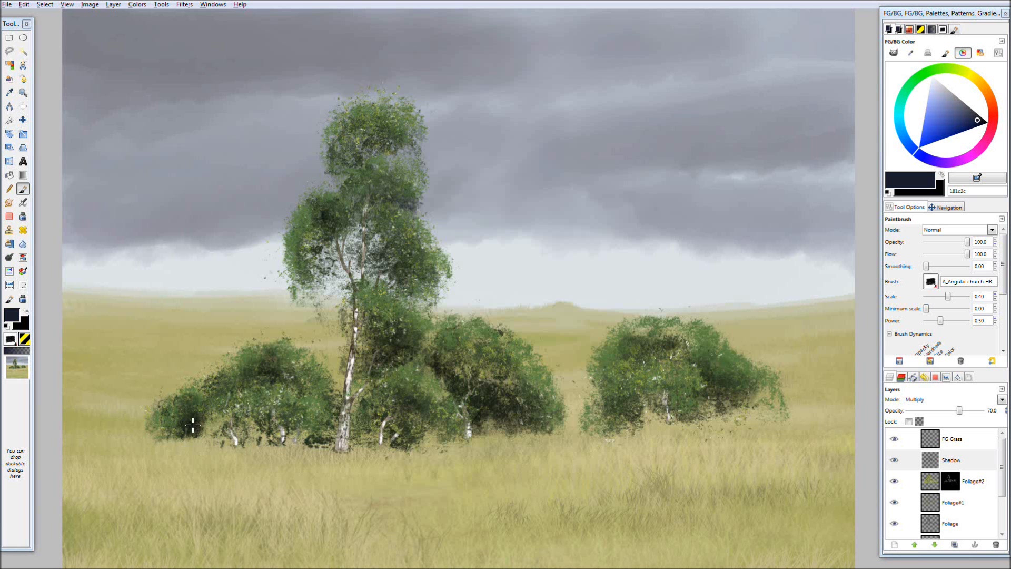
{"action": "key", "text": "shift+e"}
{"action": "key", "text": "p"}
Step: Shade the underside of the bush left of the birch trunk, alternating between the Paintbrush and Eraser
{"action": "mouse_move", "coordinate": [256, 413]}
{"action": "left_mouse_down"}
{"action": "mouse_move", "coordinate": [259, 436]}
{"action": "mouse_move", "coordinate": [268, 429]}
{"action": "mouse_move", "coordinate": [258, 442]}
{"action": "mouse_move", "coordinate": [299, 467]}
{"action": "mouse_move", "coordinate": [325, 429]}
{"action": "left_mouse_up"}
{"action": "key", "text": "shift+e"}
{"action": "key", "text": "p"}
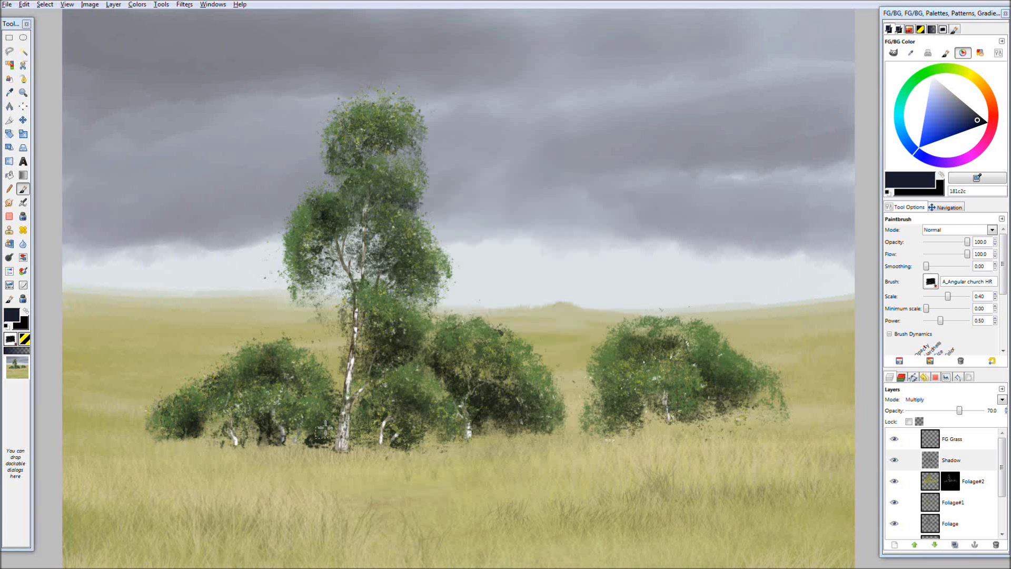
{"action": "key", "text": "shift+e"}
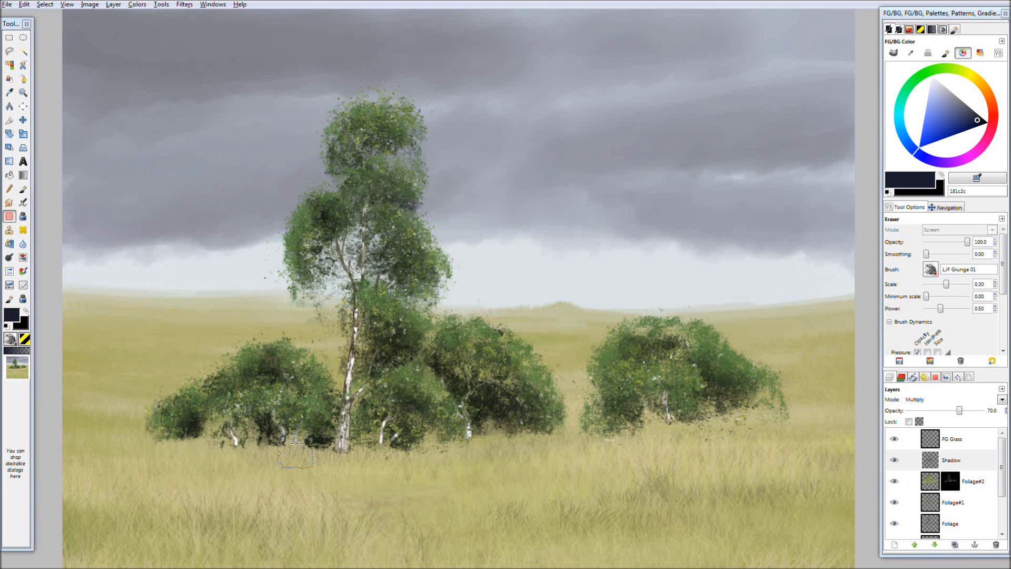
Step: Shade the foliage right of the birch trunk and the underside of the far-right bush, roughening the shadow with the Eraser
{"action": "key", "text": "p"}
{"action": "mouse_move", "coordinate": [368, 408]}
{"action": "left_mouse_down"}
{"action": "mouse_move", "coordinate": [362, 443]}
{"action": "mouse_move", "coordinate": [375, 424]}
{"action": "left_mouse_up"}
{"action": "key", "text": "shift+e"}
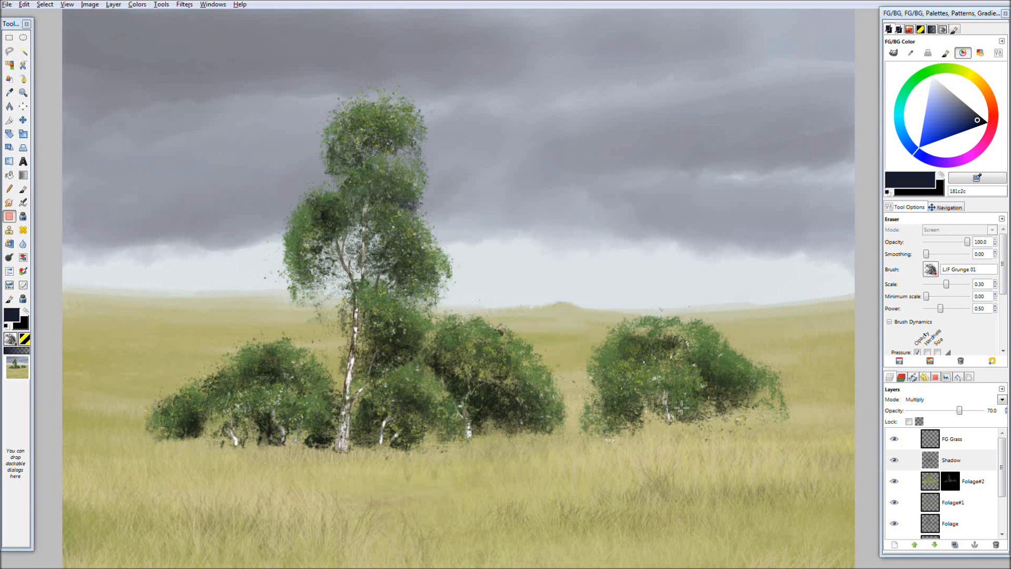
{"action": "key", "text": "p"}
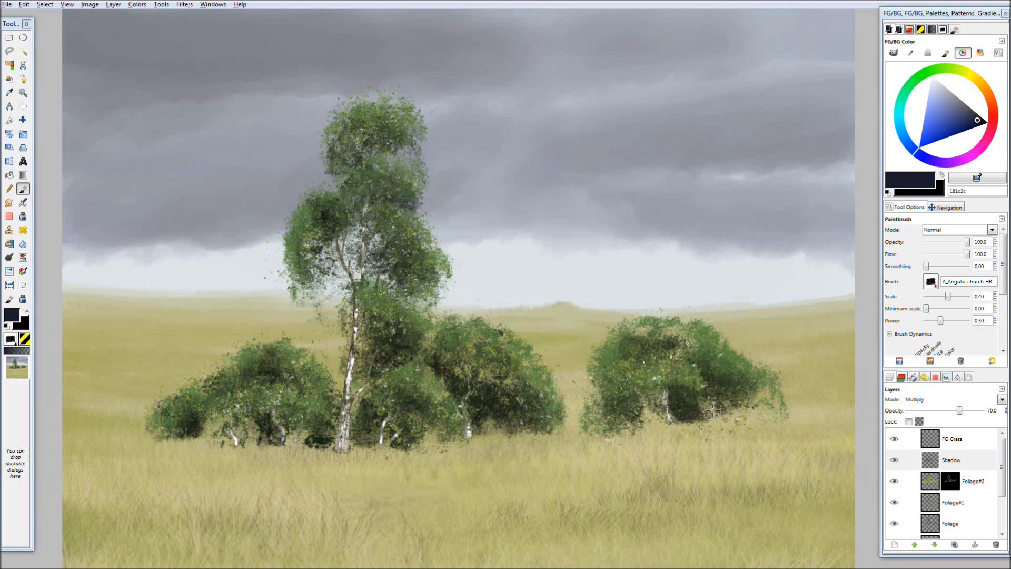
Step: On the FG Grass layer, paint dark brown grass along the bases of the trees and bushes using the LJF Grass 04 brush
{"action": "left_click", "coordinate": [955, 440]}
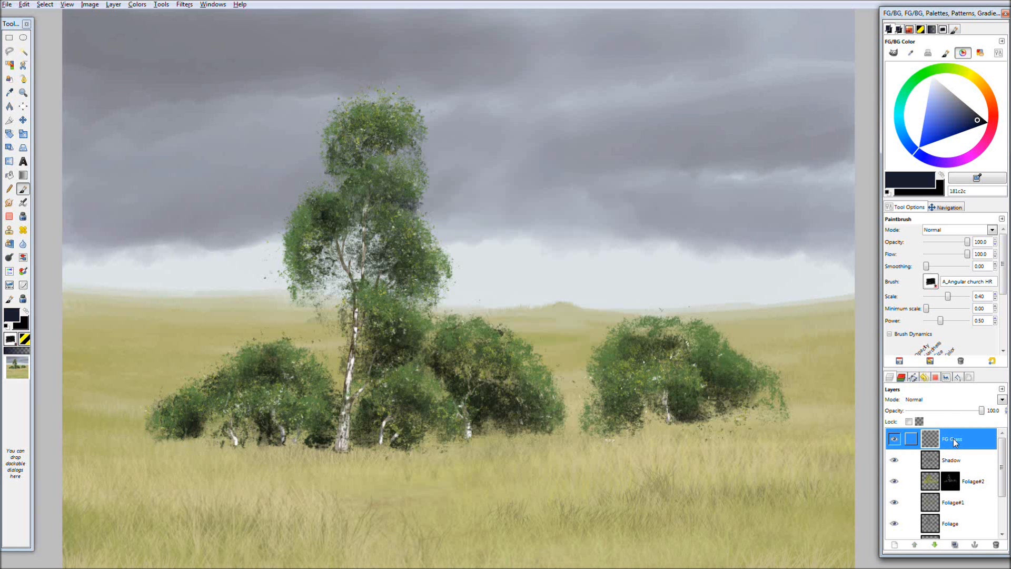
{"action": "left_click", "coordinate": [943, 30]}
{"action": "left_click_drag", "start_coordinate": [1001, 93], "coordinate": [1002, 131]}
{"action": "left_click", "coordinate": [984, 78]}
{"action": "left_click", "coordinate": [889, 29]}
{"action": "left_click_drag", "start_coordinate": [942, 105], "coordinate": [921, 116]}
{"action": "mouse_move", "coordinate": [772, 407]}
{"action": "left_mouse_down"}
{"action": "mouse_move", "coordinate": [792, 416]}
{"action": "mouse_move", "coordinate": [377, 442]}
{"action": "left_mouse_up"}
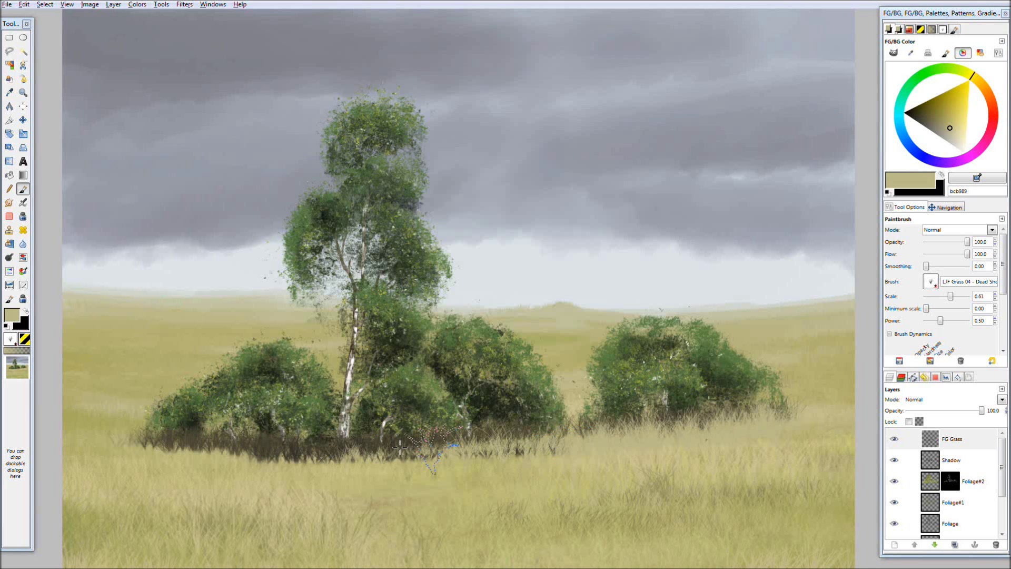
Step: Blend the dark grass into the field with lighter grass strokes in bcb989 and a3a464, reducing the brush scale to 0.31
{"action": "mouse_move", "coordinate": [537, 447]}
{"action": "left_mouse_down"}
{"action": "mouse_move", "coordinate": [326, 445]}
{"action": "mouse_move", "coordinate": [526, 442]}
{"action": "mouse_move", "coordinate": [526, 460]}
{"action": "mouse_move", "coordinate": [379, 447]}
{"action": "mouse_move", "coordinate": [238, 453]}
{"action": "left_mouse_up"}
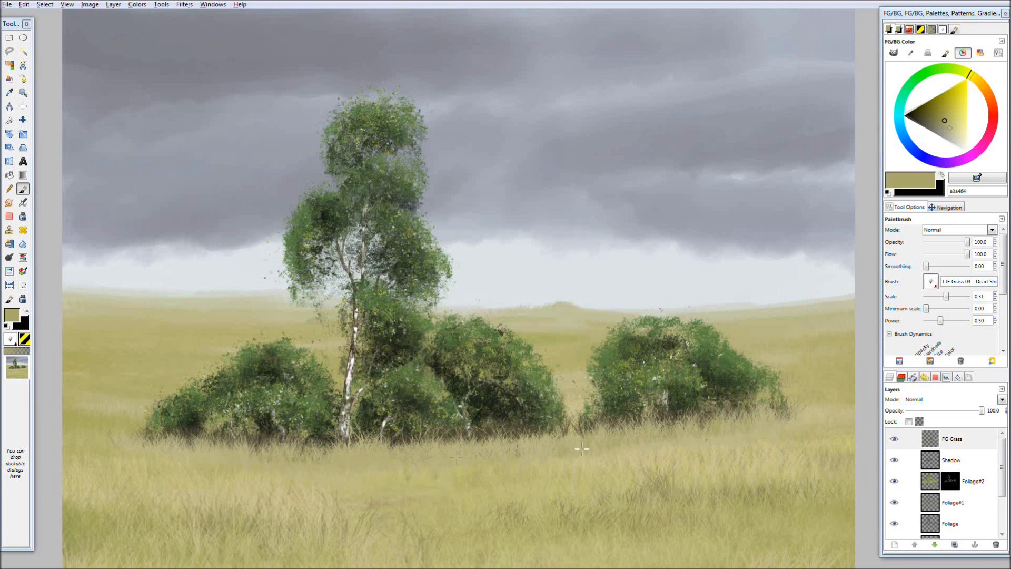
{"action": "left_click_drag", "start_coordinate": [838, 416], "coordinate": [751, 436]}
{"action": "mouse_move", "coordinate": [346, 460]}
{"action": "left_mouse_down"}
{"action": "mouse_move", "coordinate": [185, 453]}
{"action": "mouse_move", "coordinate": [438, 500]}
{"action": "left_mouse_up"}
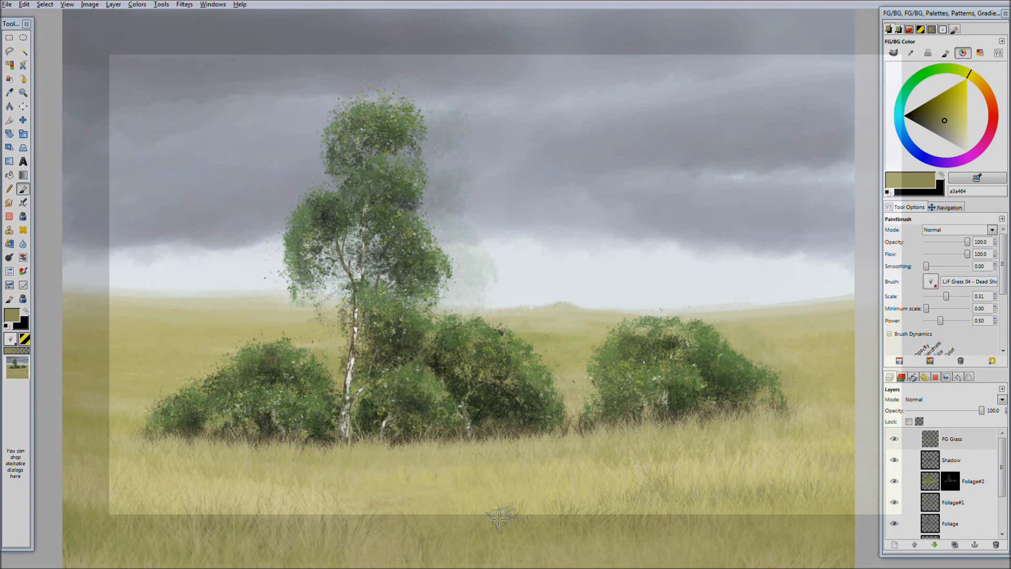